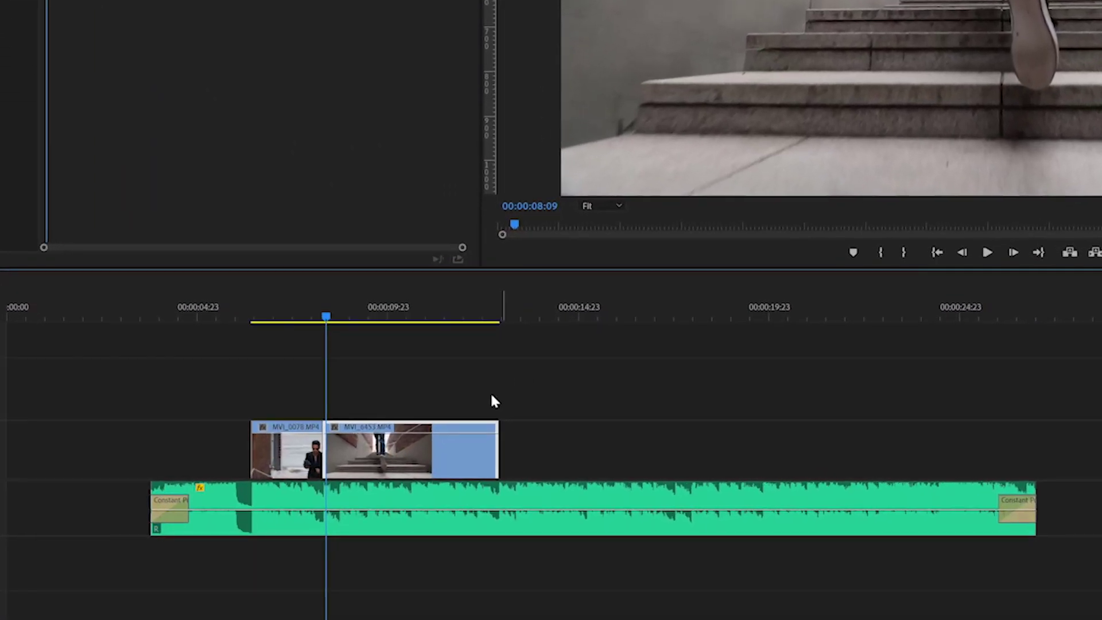
- Duplicate MVI_6453 after itself, apply Reverse Speed, nudge it slightly left, and play the sequence
{"action": "left_click_drag", "start_coordinate": [416, 451], "coordinate": [604, 453]}
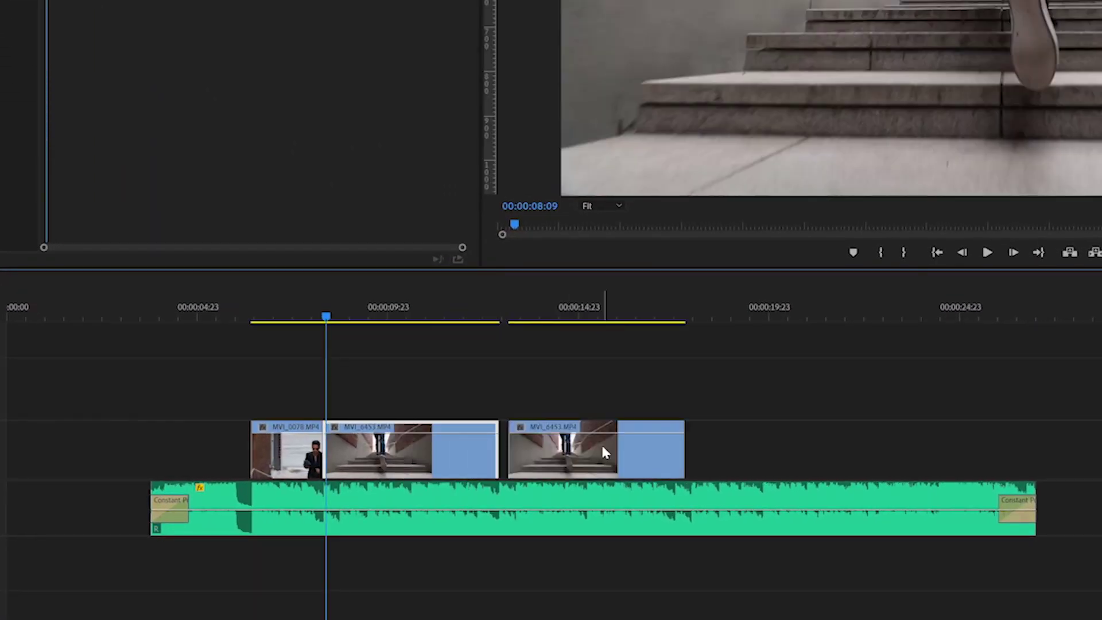
{"action": "right_click", "coordinate": [604, 453]}
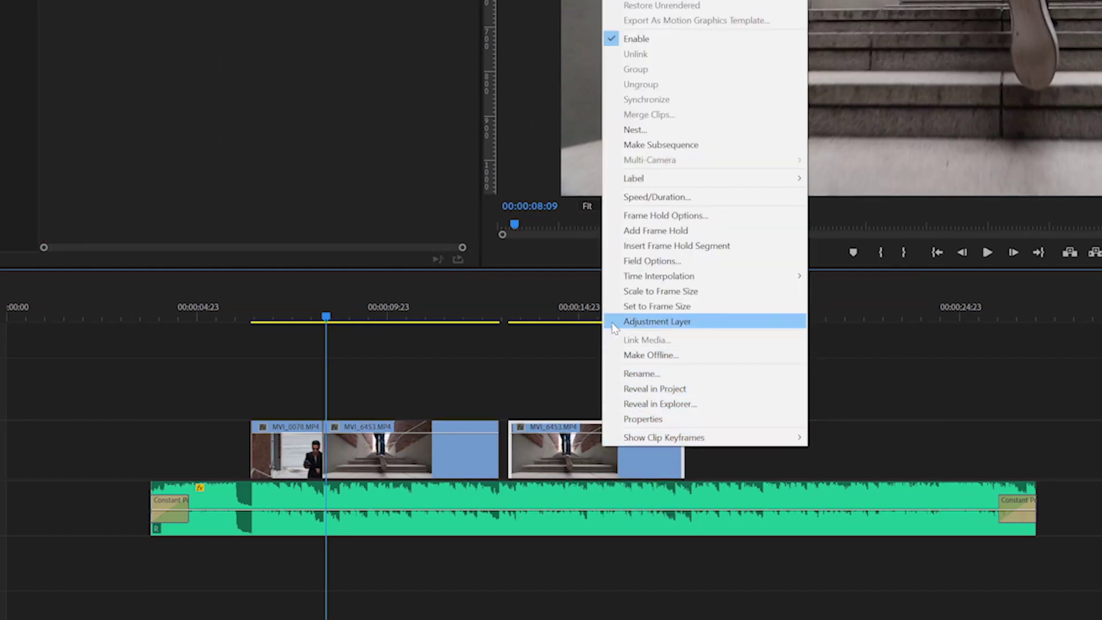
{"action": "left_click", "coordinate": [621, 197]}
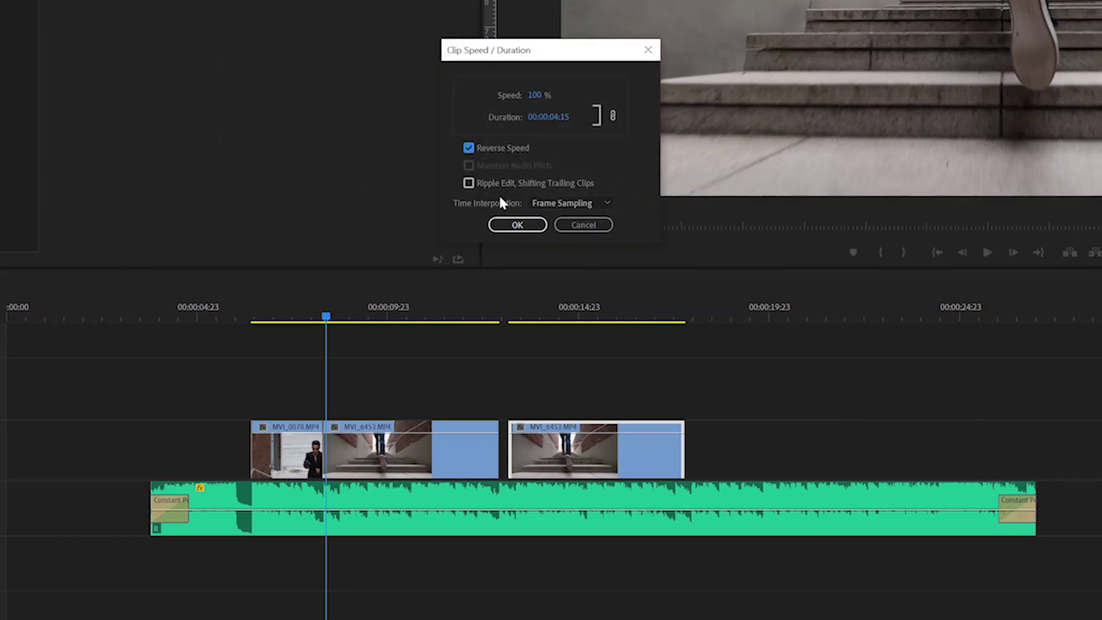
{"action": "left_click", "coordinate": [518, 224]}
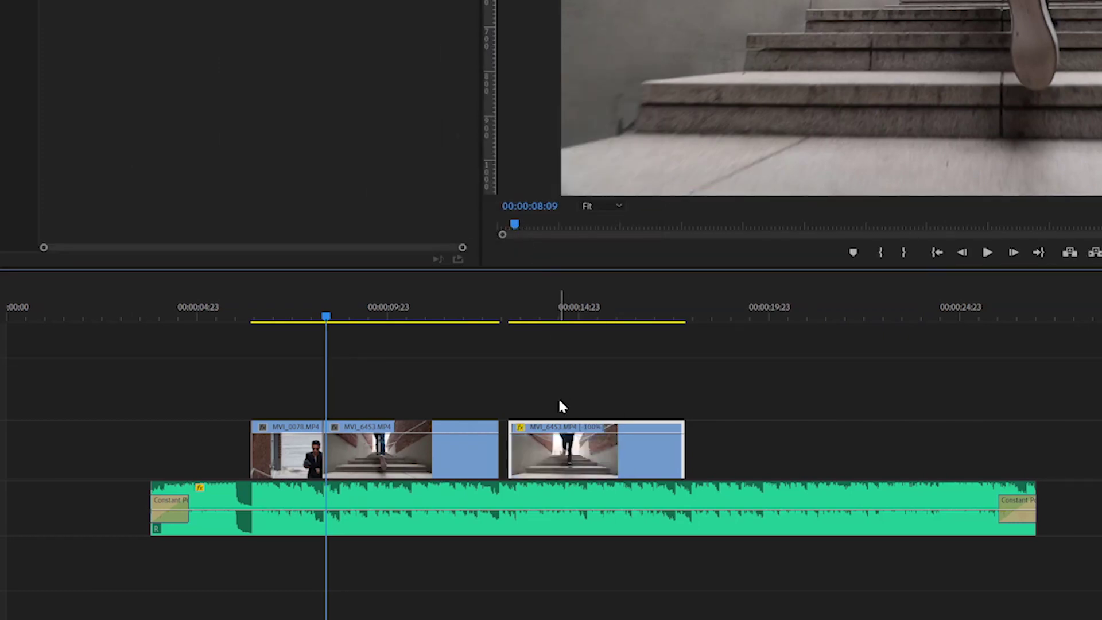
{"action": "left_click_drag", "start_coordinate": [557, 453], "coordinate": [558, 450]}
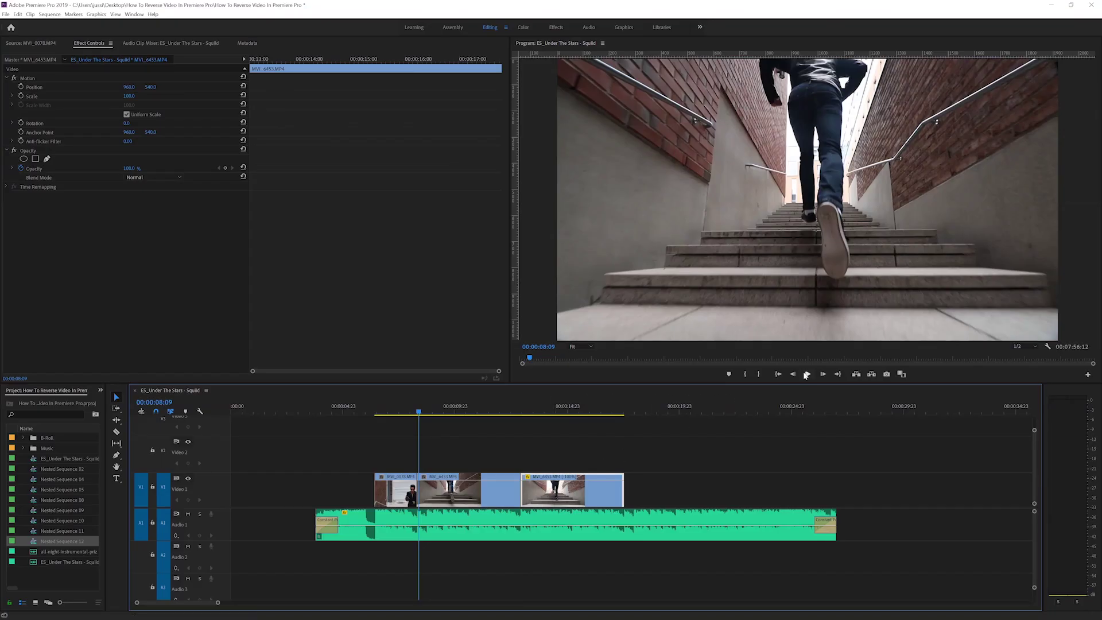
{"action": "left_click", "coordinate": [807, 374]}
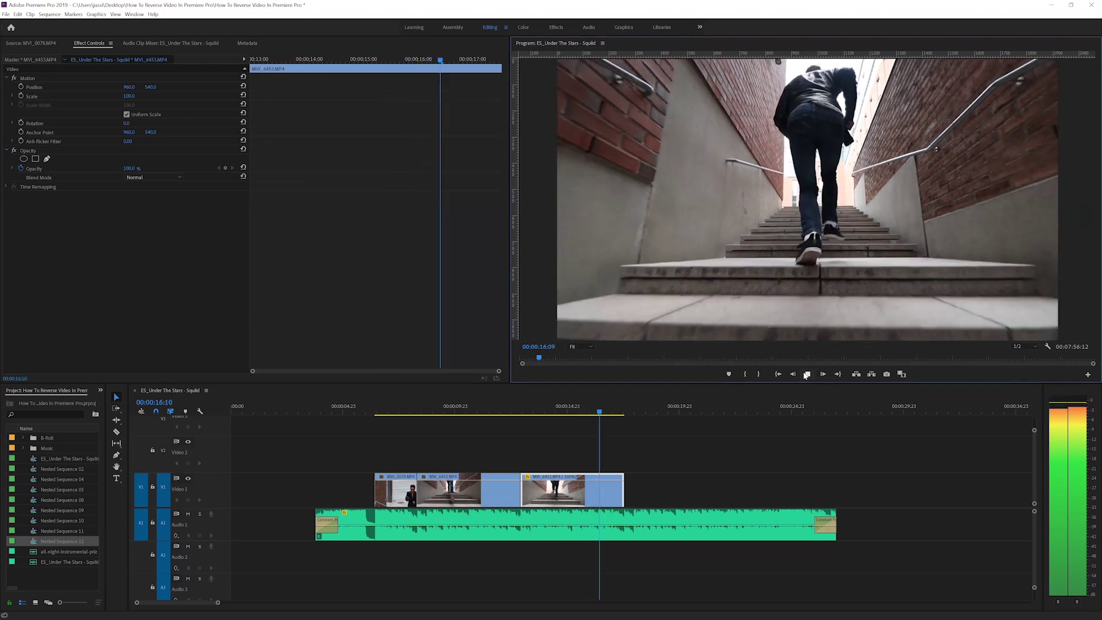
- Stop playback, extend the reversed MVI_6453 copy to end near 00:00:23:02, and select it
{"action": "left_click", "coordinate": [807, 374]}
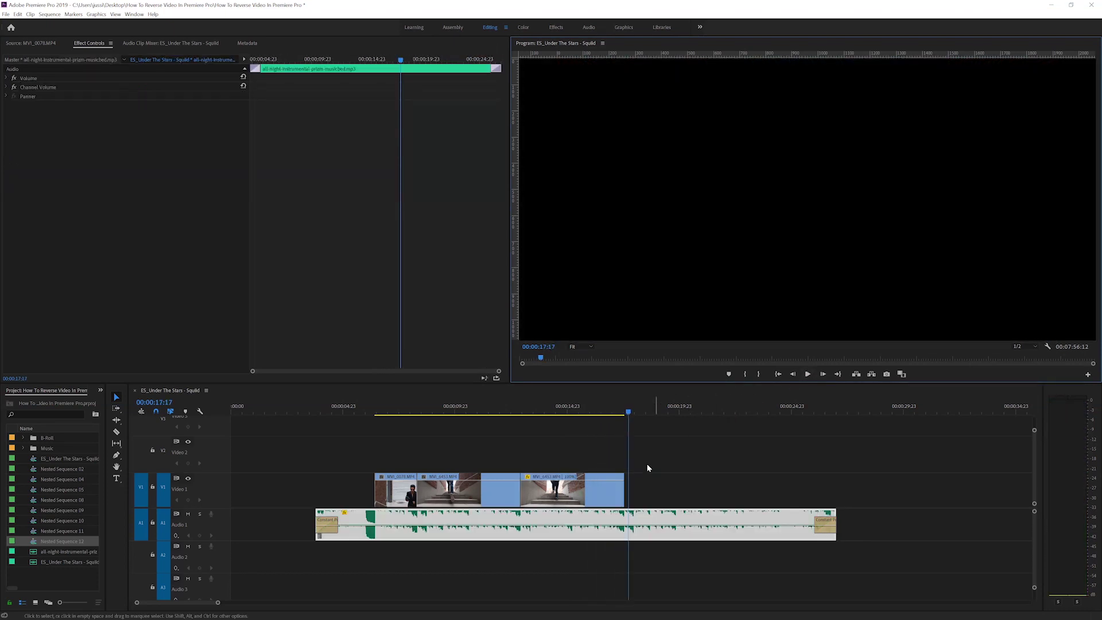
{"action": "left_click_drag", "start_coordinate": [628, 475], "coordinate": [749, 470]}
{"action": "left_click_drag", "start_coordinate": [731, 411], "coordinate": [751, 420]}
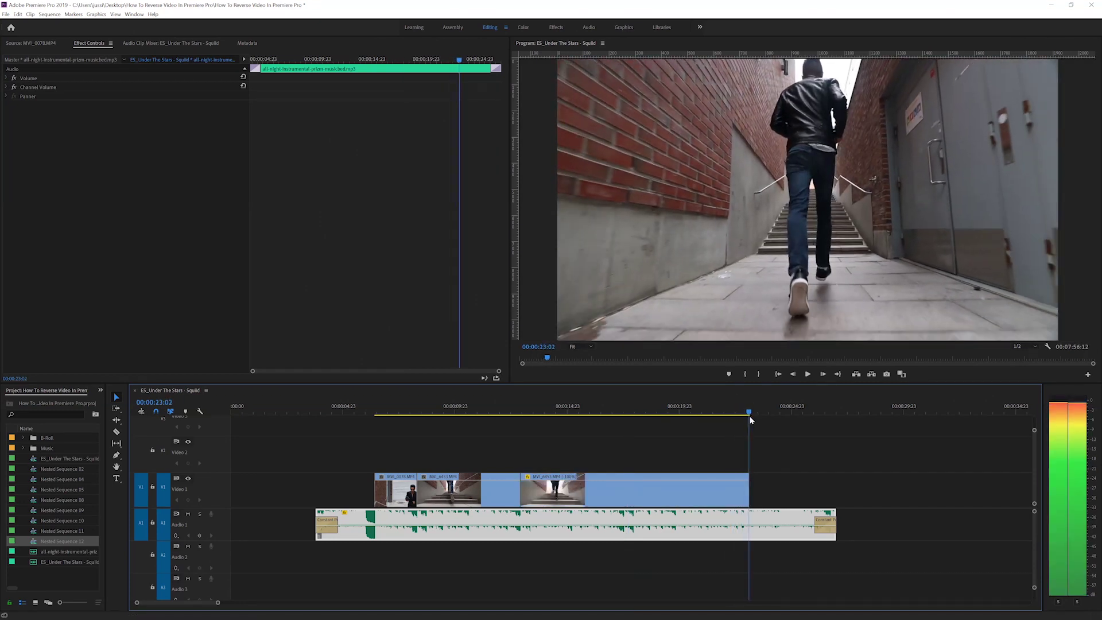
{"action": "left_click", "coordinate": [718, 488]}
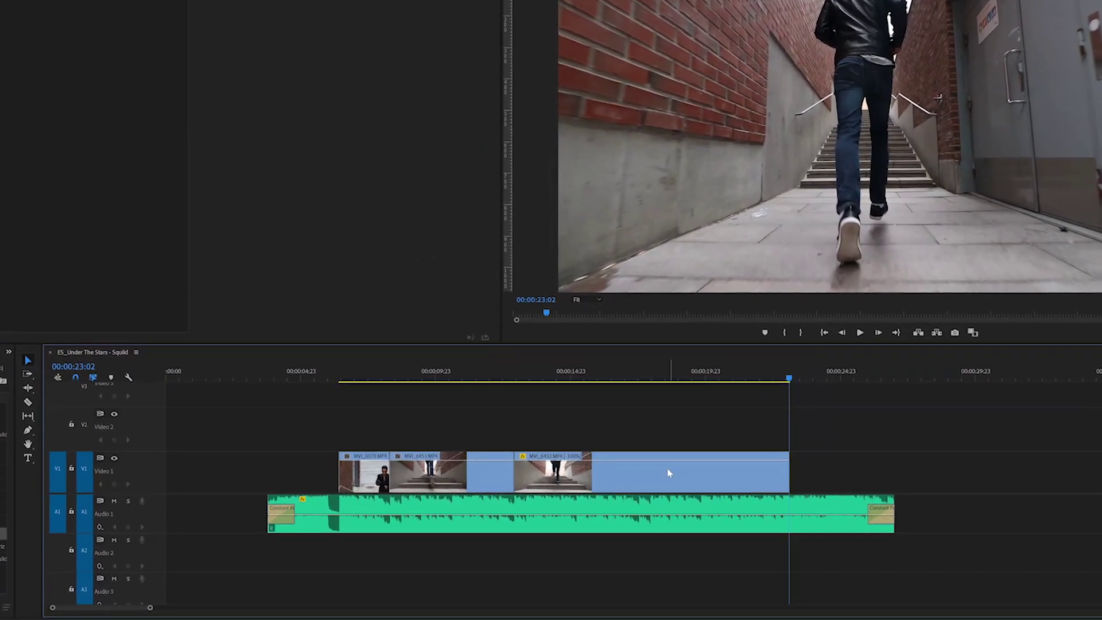
{"action": "right_click", "coordinate": [648, 488]}
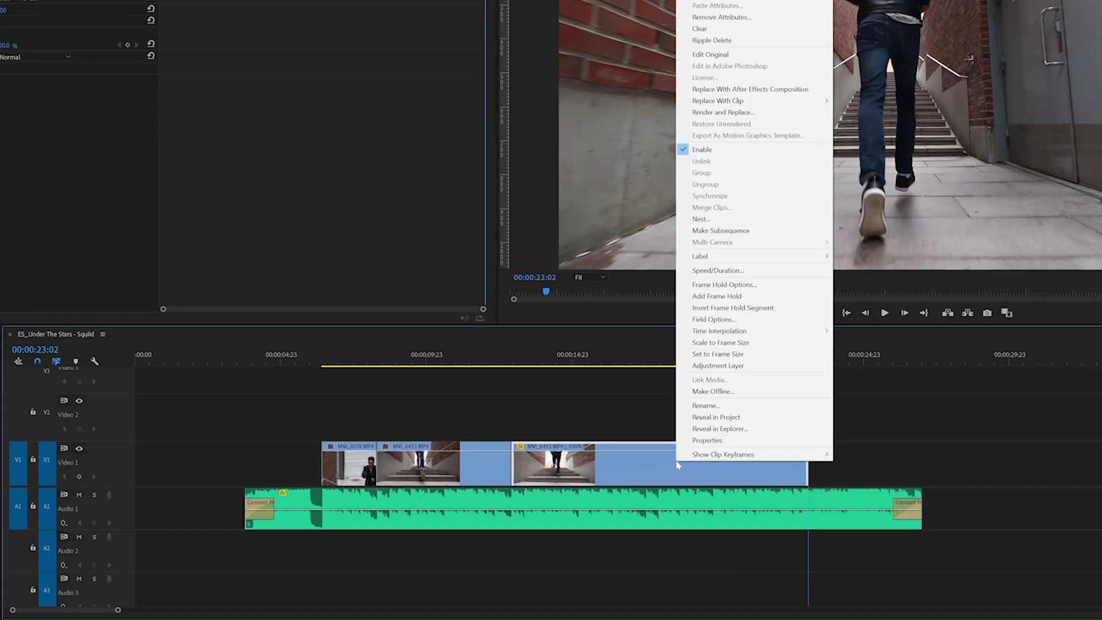
- Nest the reversed clip as Nested Sequence 13 and place a duplicate further right on the track
{"action": "left_click", "coordinate": [686, 219]}
{"action": "left_click", "coordinate": [525, 246]}
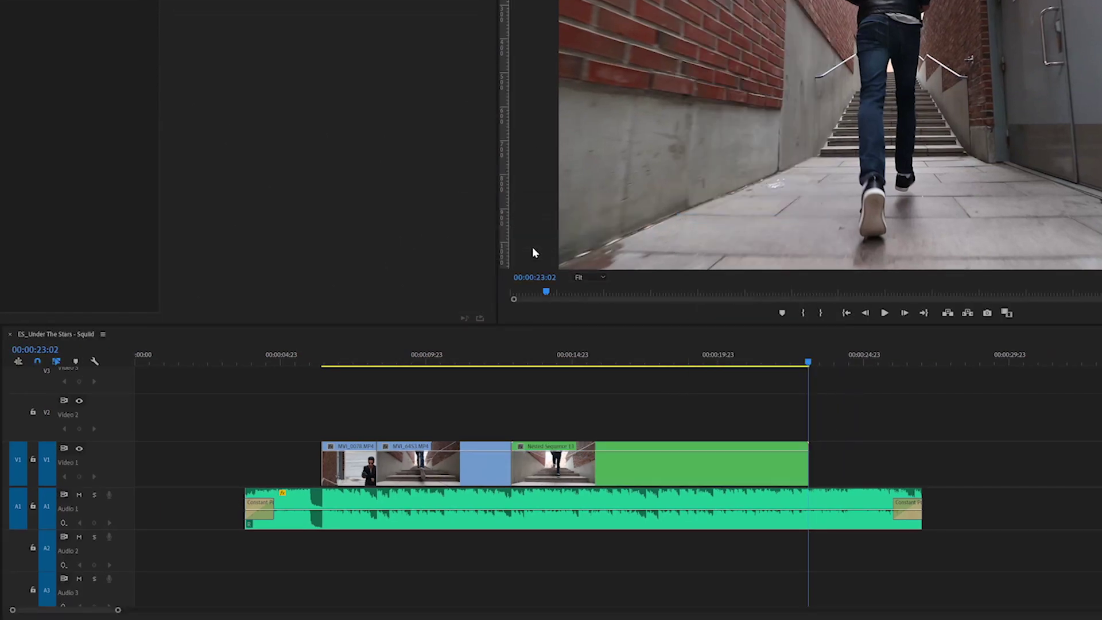
{"action": "left_click_drag", "start_coordinate": [650, 464], "coordinate": [1009, 460]}
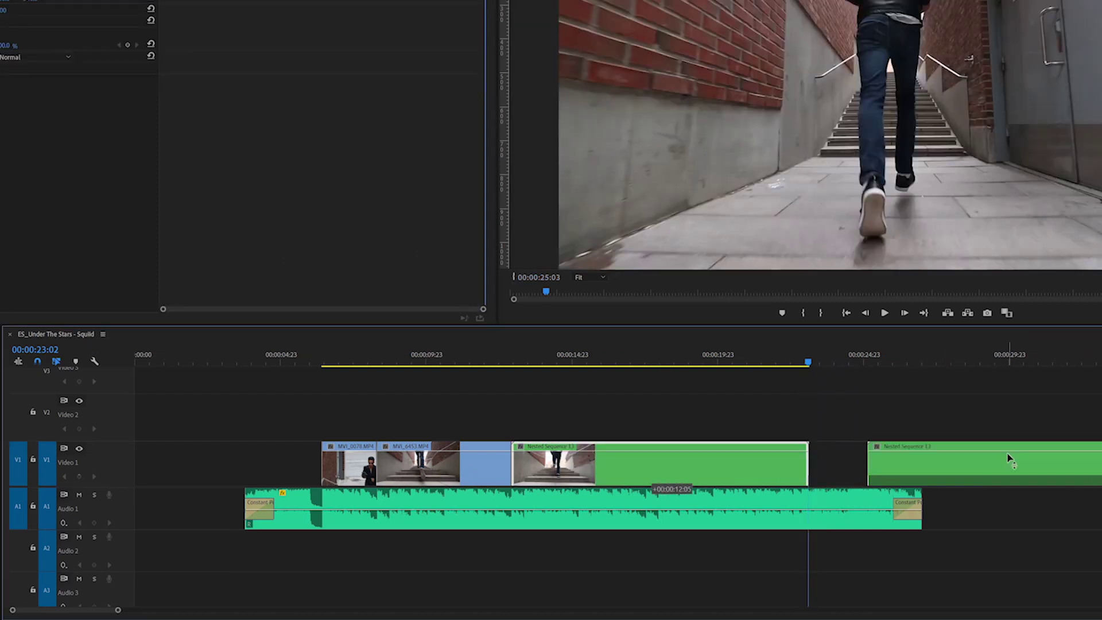
{"action": "left_click_drag", "start_coordinate": [964, 461], "coordinate": [1034, 462]}
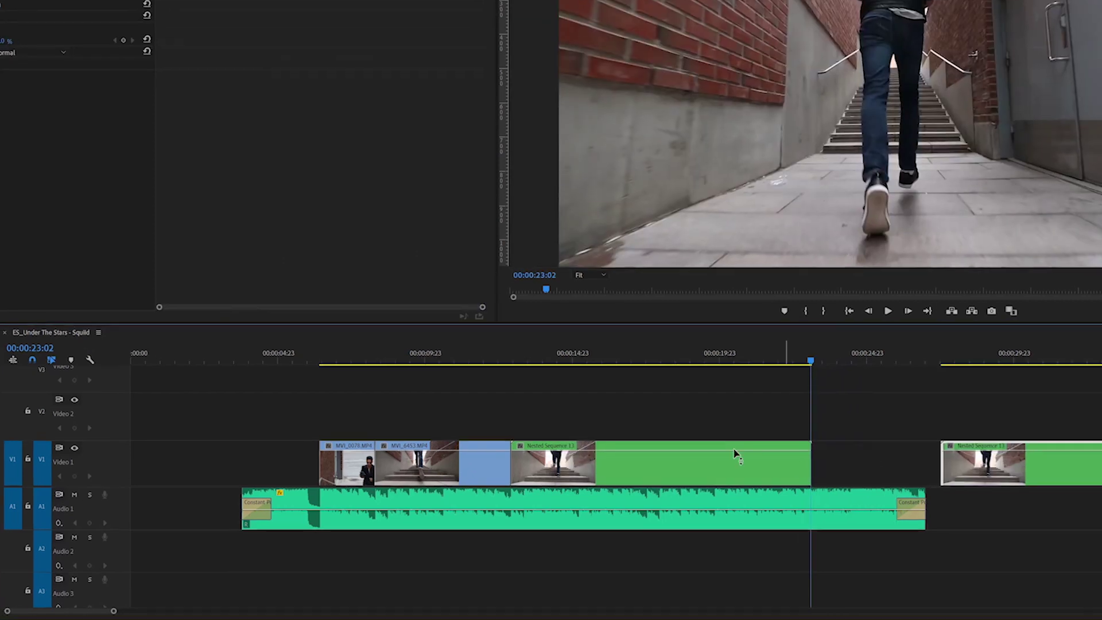
{"action": "right_click", "coordinate": [521, 447]}
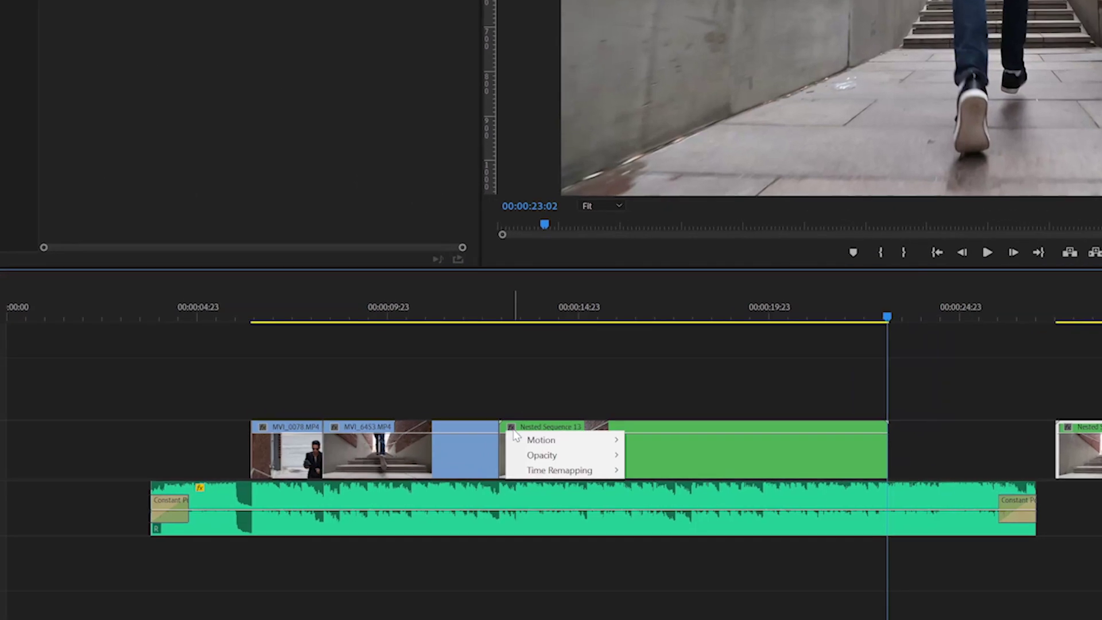
- Add a speed keyframe at 00:00:14:01 on Nested Sequence 13 and raise the speed after it to about 699%
{"action": "mouse_move", "coordinate": [560, 470]}
{"action": "left_click", "coordinate": [650, 471]}
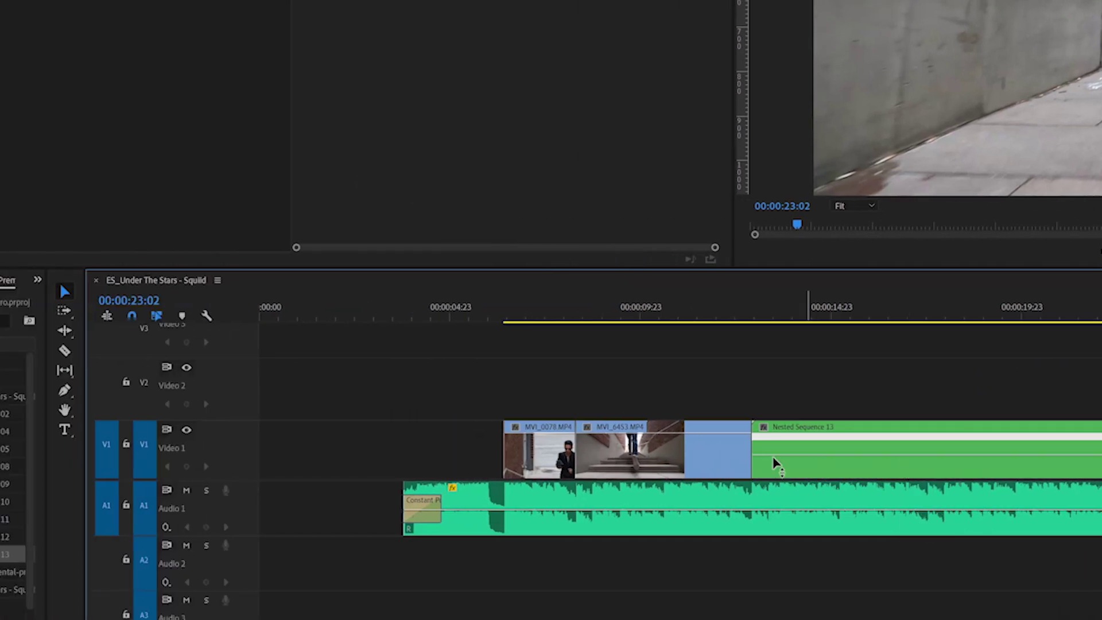
{"action": "left_click", "coordinate": [14, 391]}
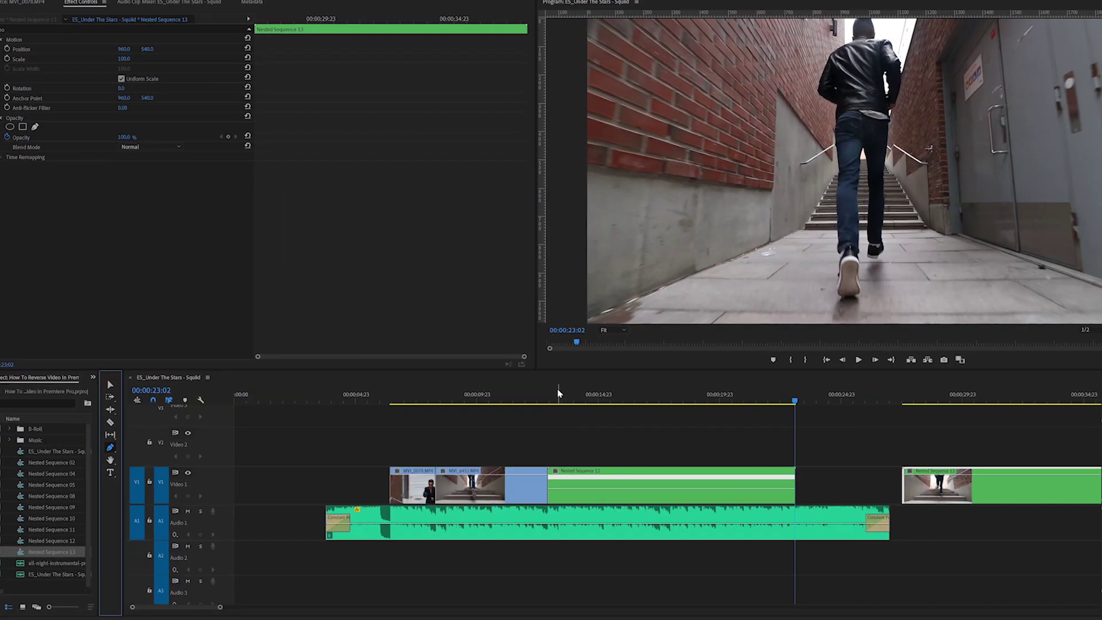
{"action": "left_click", "coordinate": [738, 325]}
{"action": "left_click_drag", "start_coordinate": [539, 406], "coordinate": [546, 408]}
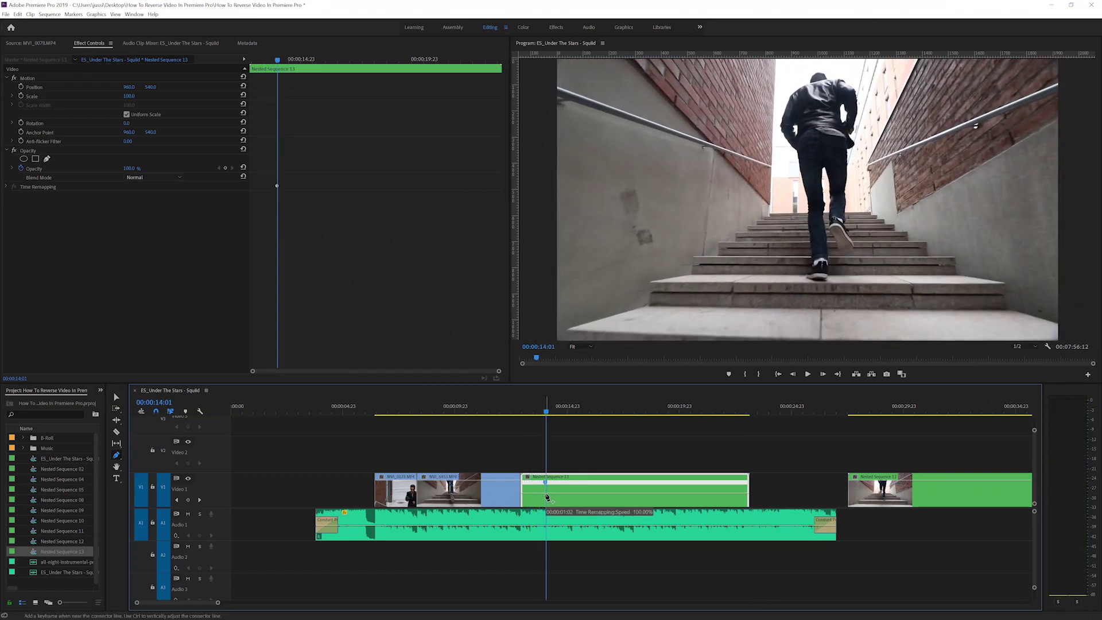
{"action": "key", "text": "v"}
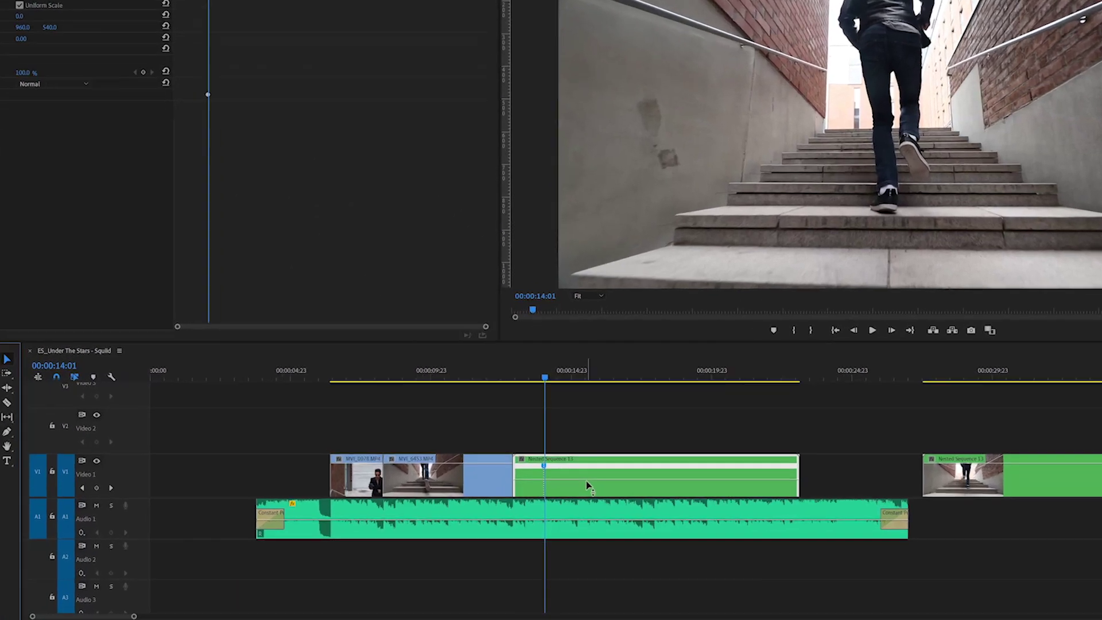
{"action": "left_click_drag", "start_coordinate": [579, 483], "coordinate": [581, 499]}
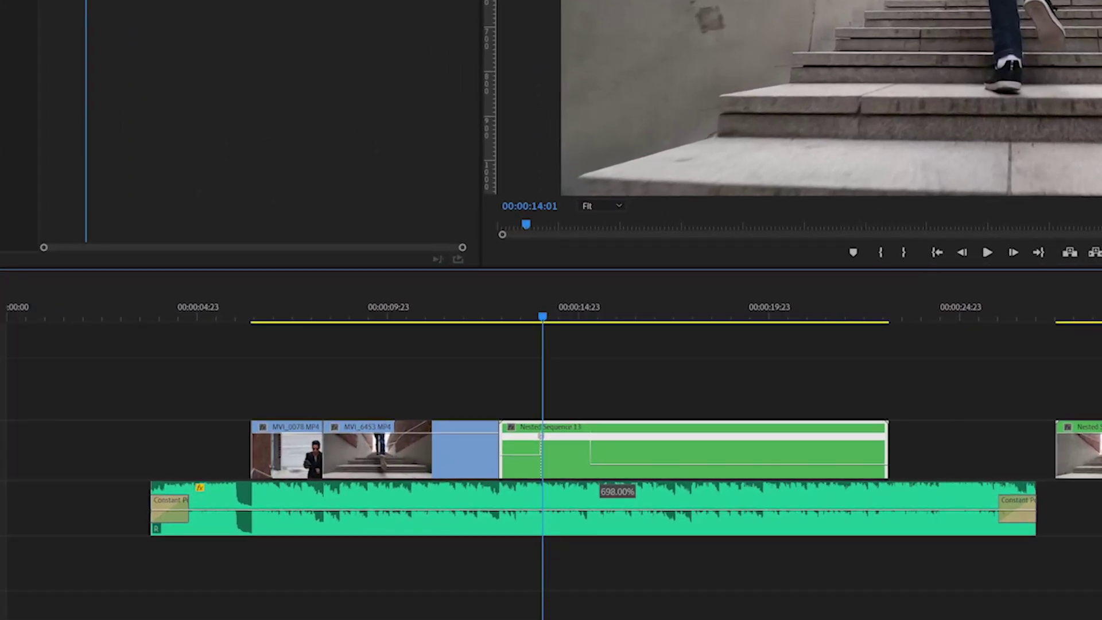
{"action": "left_click_drag", "start_coordinate": [618, 491], "coordinate": [617, 492]}
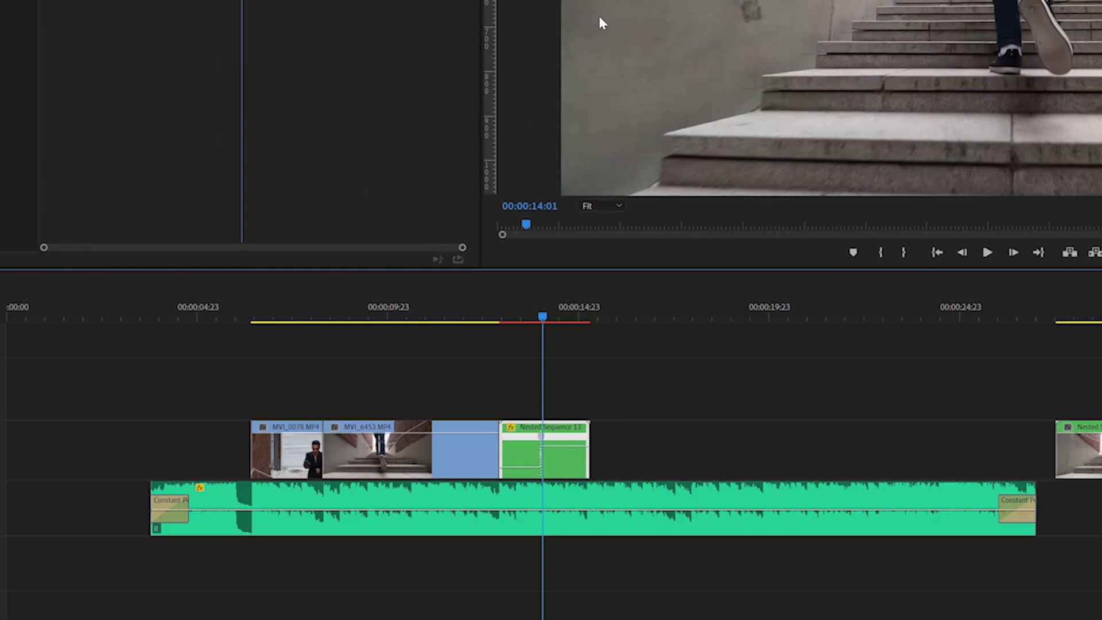
{"action": "scroll", "coordinate": [653, 448], "scroll_direction": "up", "scroll_amount": 5}
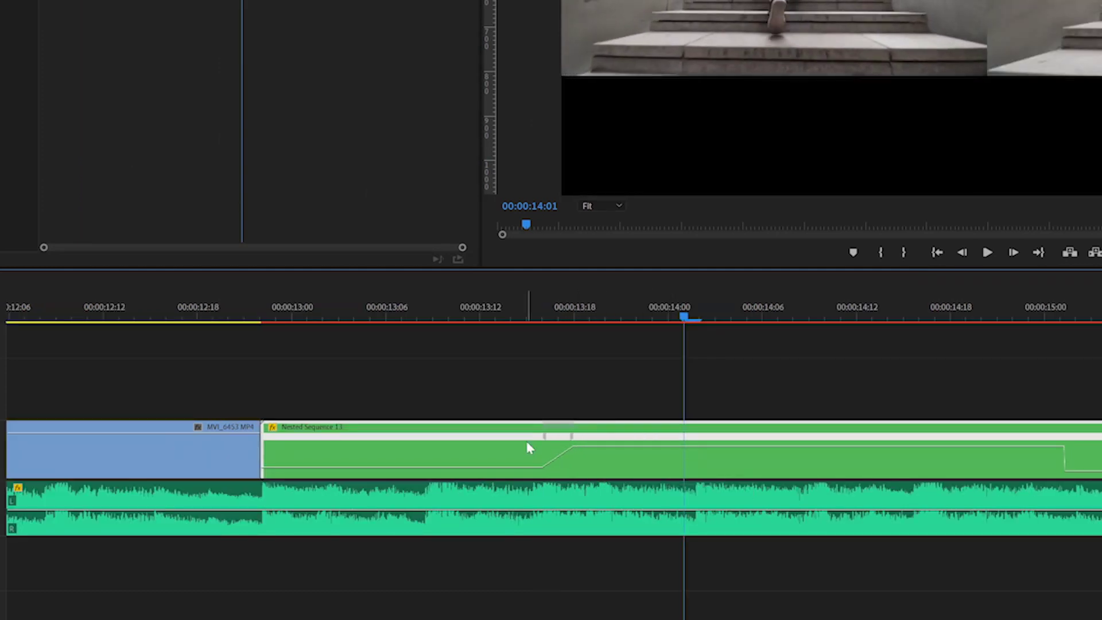
- Split the speed keyframe into a wider gradual ramp, then play it back from 00:00:12:21
{"action": "left_click_drag", "start_coordinate": [572, 436], "coordinate": [586, 442]}
{"action": "left_click", "coordinate": [573, 317]}
{"action": "key", "text": "Right"}
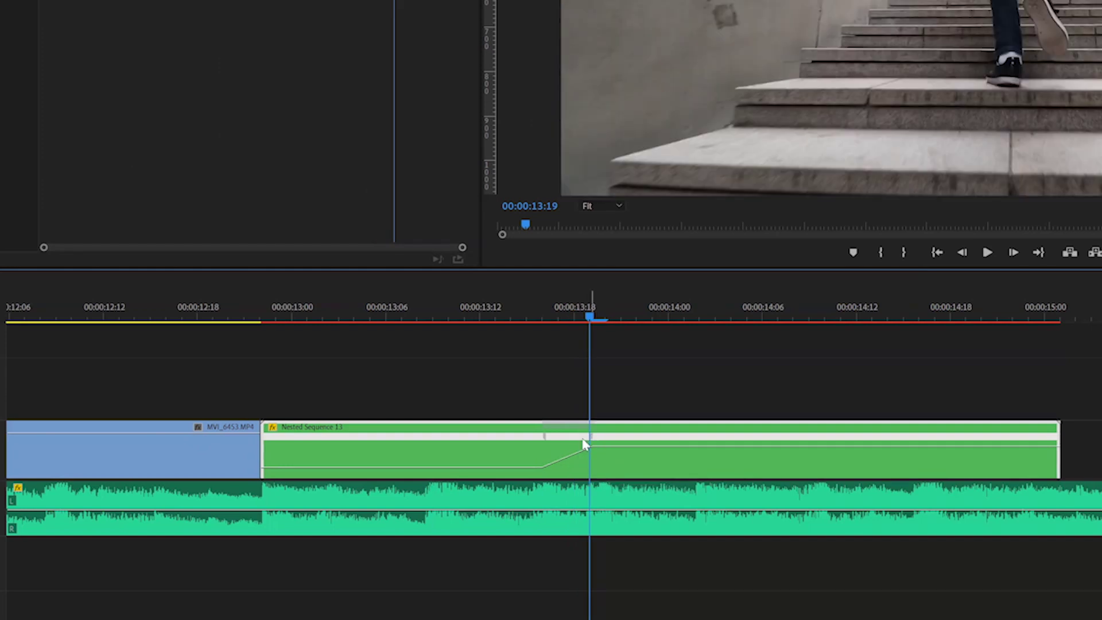
{"action": "left_click_drag", "start_coordinate": [545, 440], "coordinate": [454, 450]}
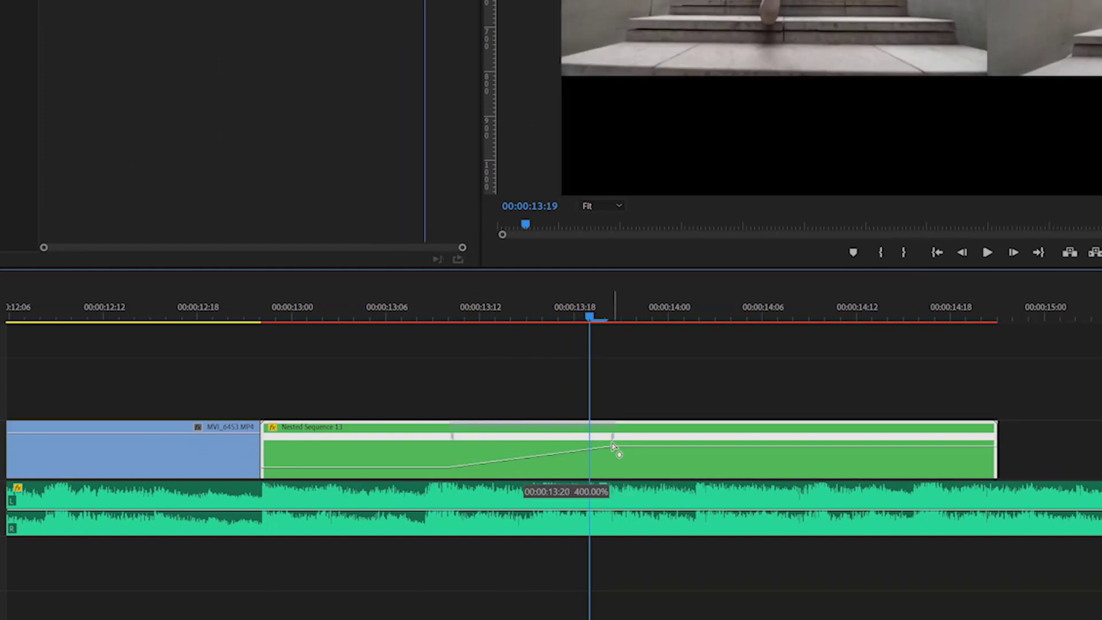
{"action": "left_click_drag", "start_coordinate": [470, 320], "coordinate": [593, 332]}
{"action": "left_click", "coordinate": [485, 453]}
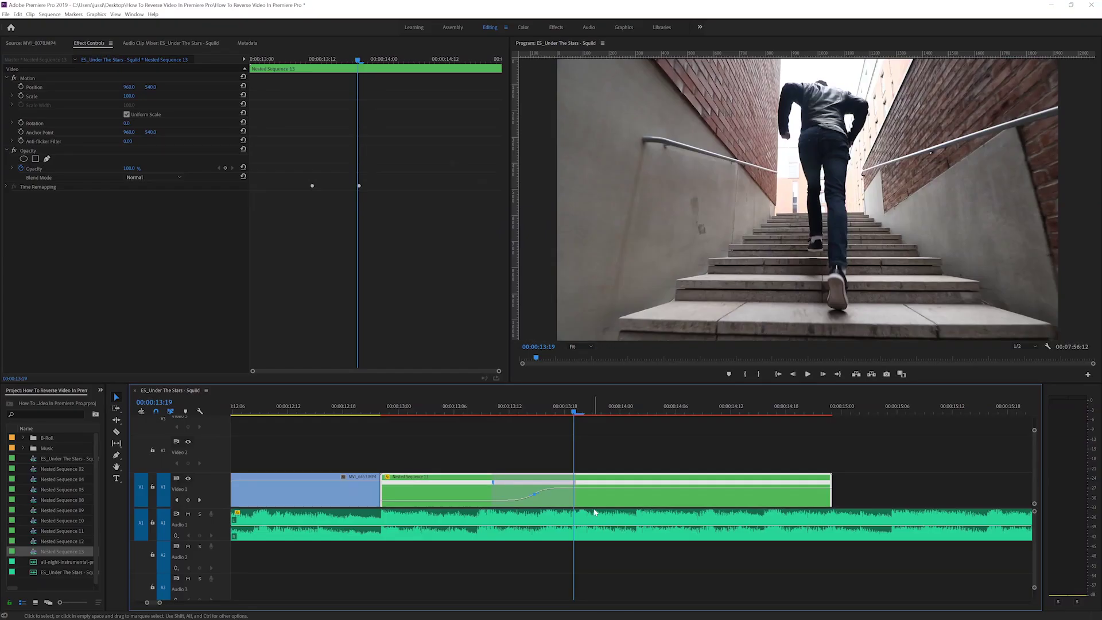
{"action": "left_click", "coordinate": [371, 406]}
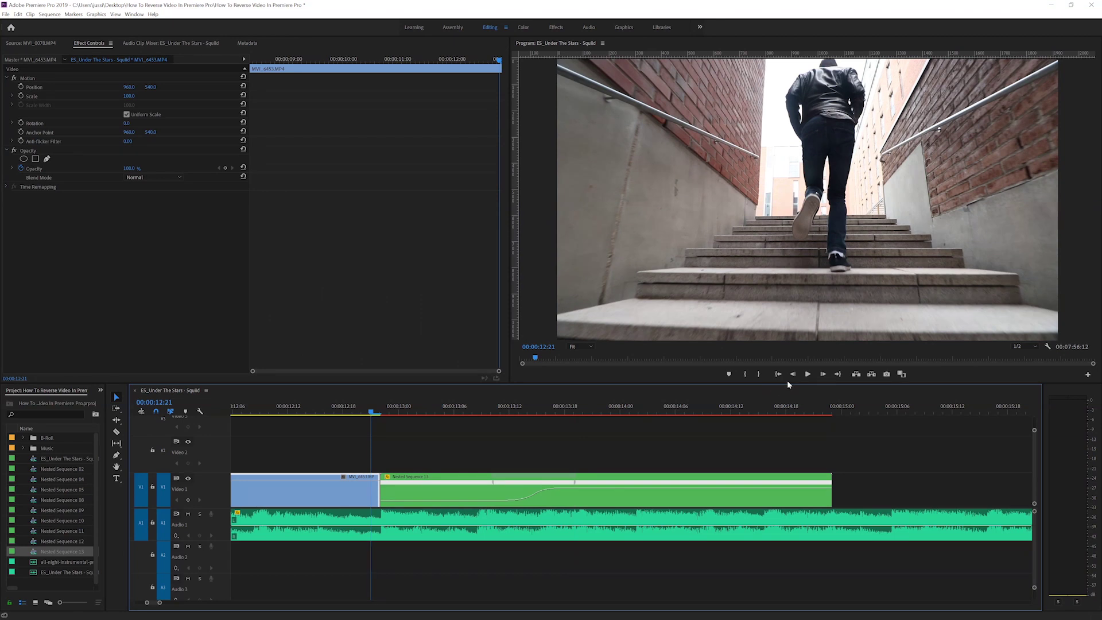
{"action": "left_click", "coordinate": [807, 373]}
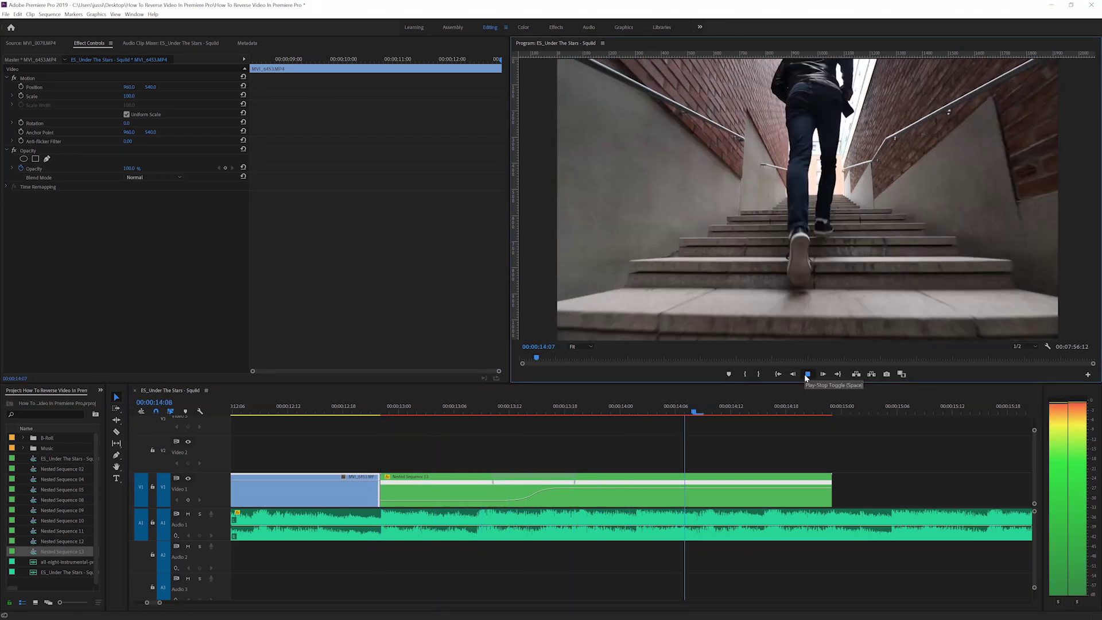
- Add a speed keyframe at 00:00:14:17 and drop the speed after it back toward normal
{"action": "left_click", "coordinate": [807, 374]}
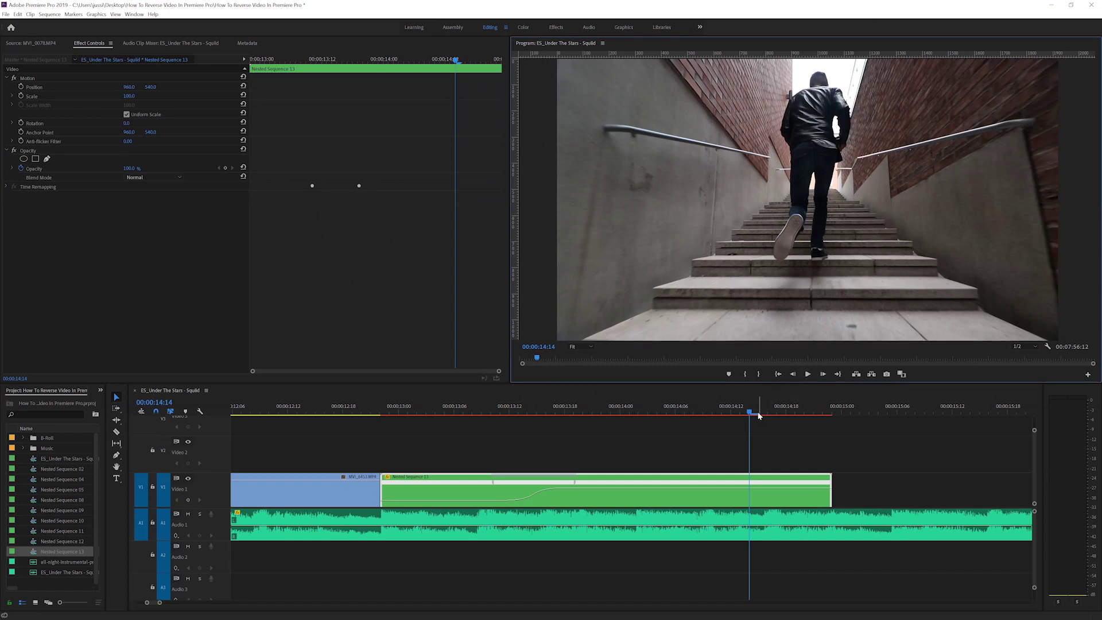
{"action": "left_click_drag", "start_coordinate": [760, 410], "coordinate": [778, 424]}
{"action": "left_click", "coordinate": [116, 457]}
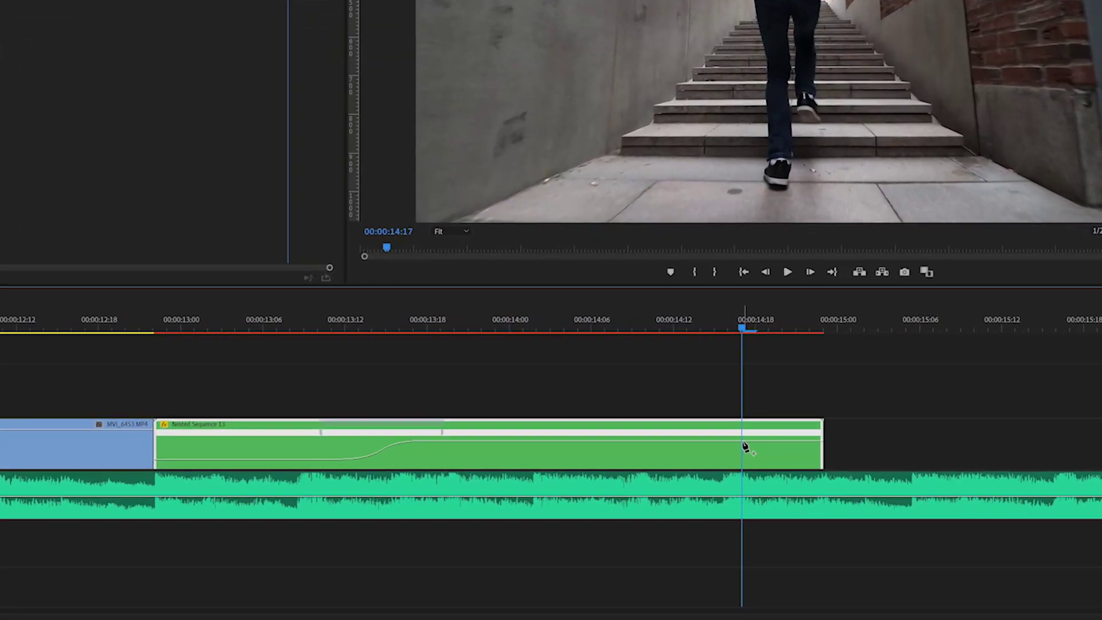
{"action": "left_click", "coordinate": [746, 447]}
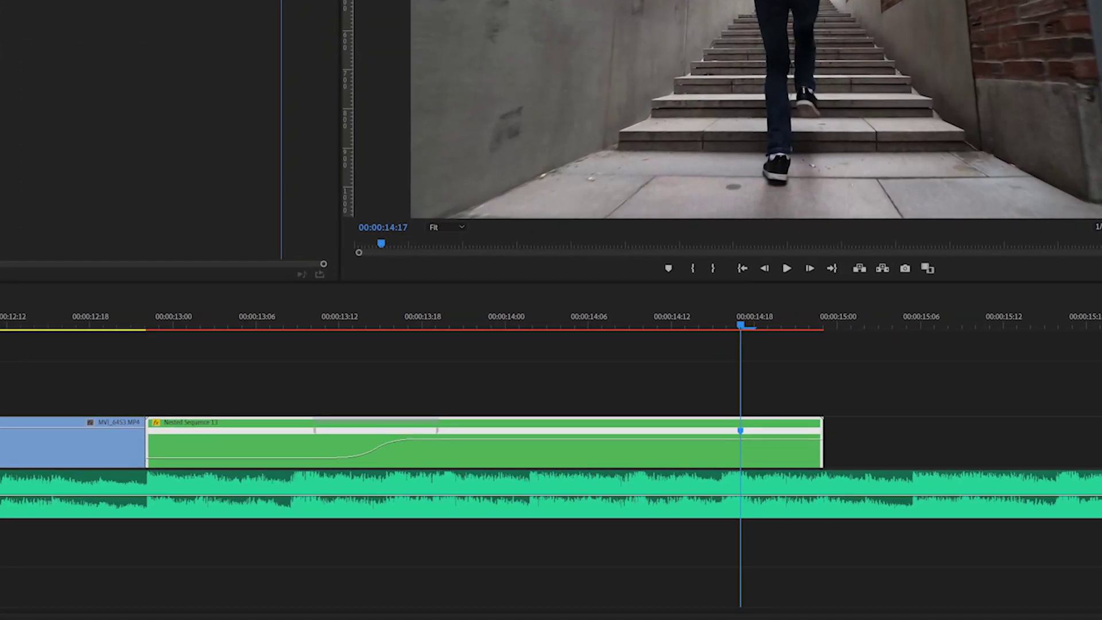
{"action": "left_click", "coordinate": [770, 441]}
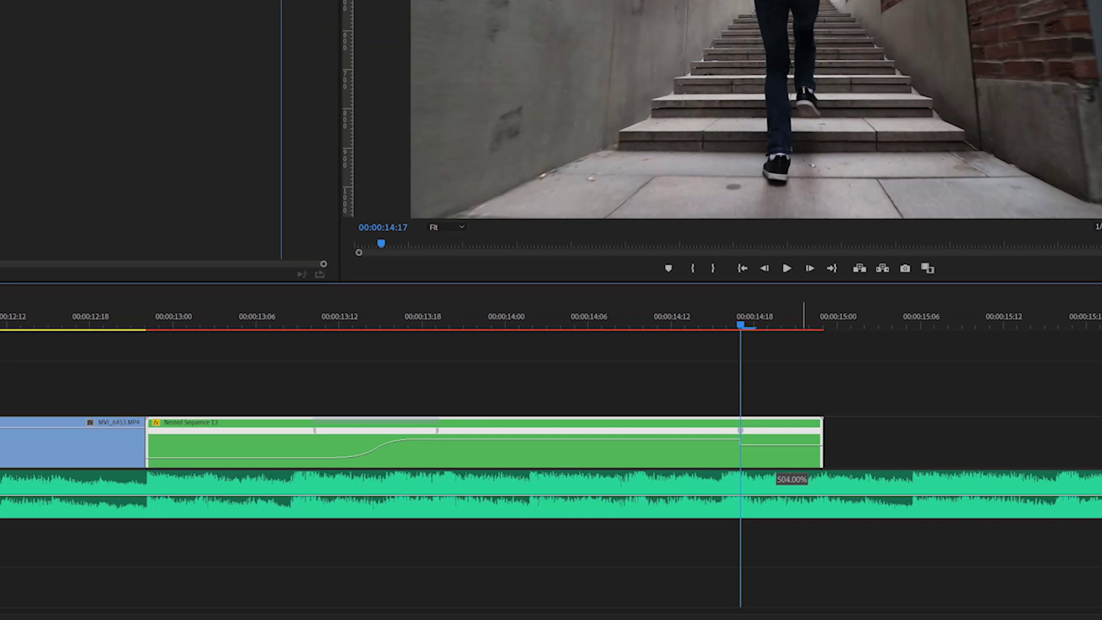
{"action": "left_click_drag", "start_coordinate": [791, 479], "coordinate": [792, 483]}
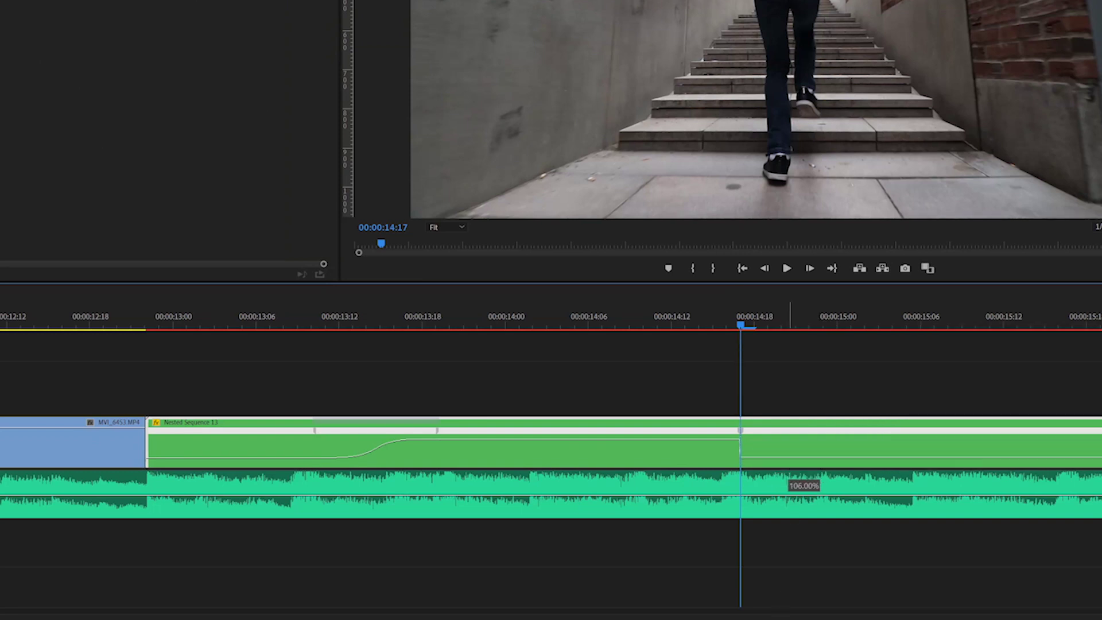
- Ease that slowdown into a gradual ramp, preview it, and move the second nested copy right after the clip
{"action": "key", "text": "minus"}
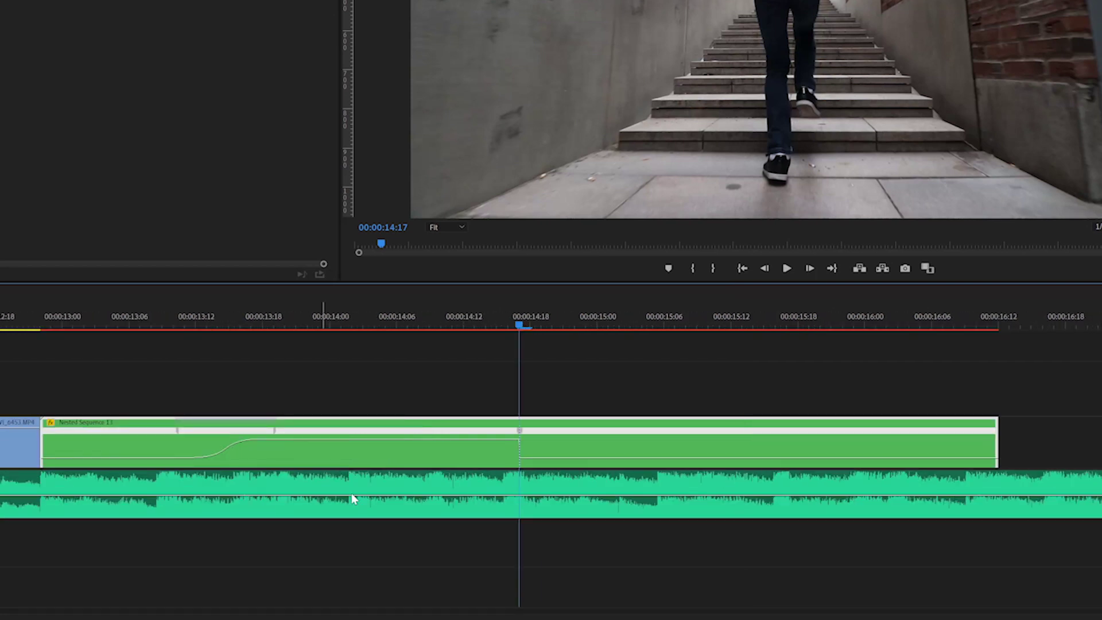
{"action": "left_click_drag", "start_coordinate": [524, 436], "coordinate": [619, 431]}
{"action": "key", "text": "space"}
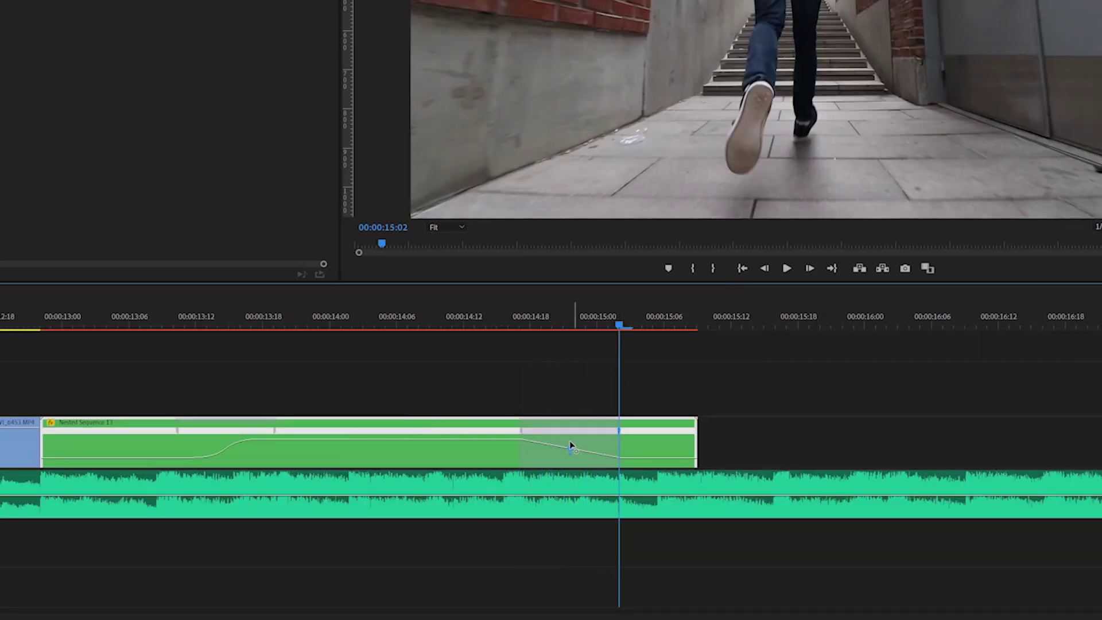
{"action": "key", "text": "backslash"}
{"action": "left_click_drag", "start_coordinate": [722, 454], "coordinate": [402, 456]}
- Reverse the second Nested Sequence 13 copy at -100% and trim it to end at 00:00:19:21
{"action": "right_click", "coordinate": [401, 456]}
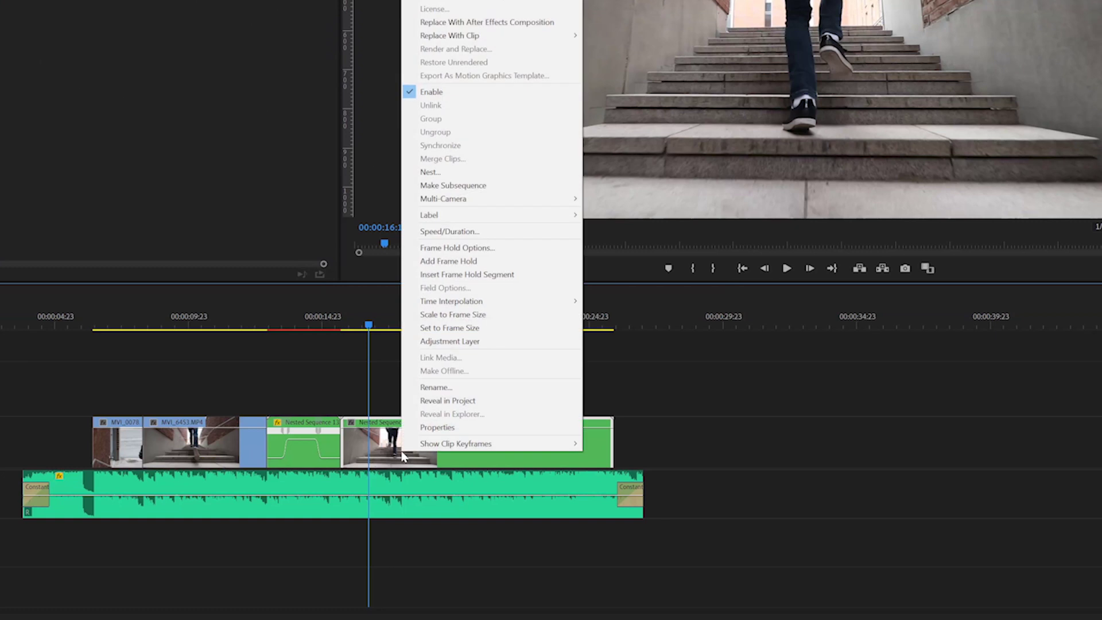
{"action": "left_click", "coordinate": [436, 231]}
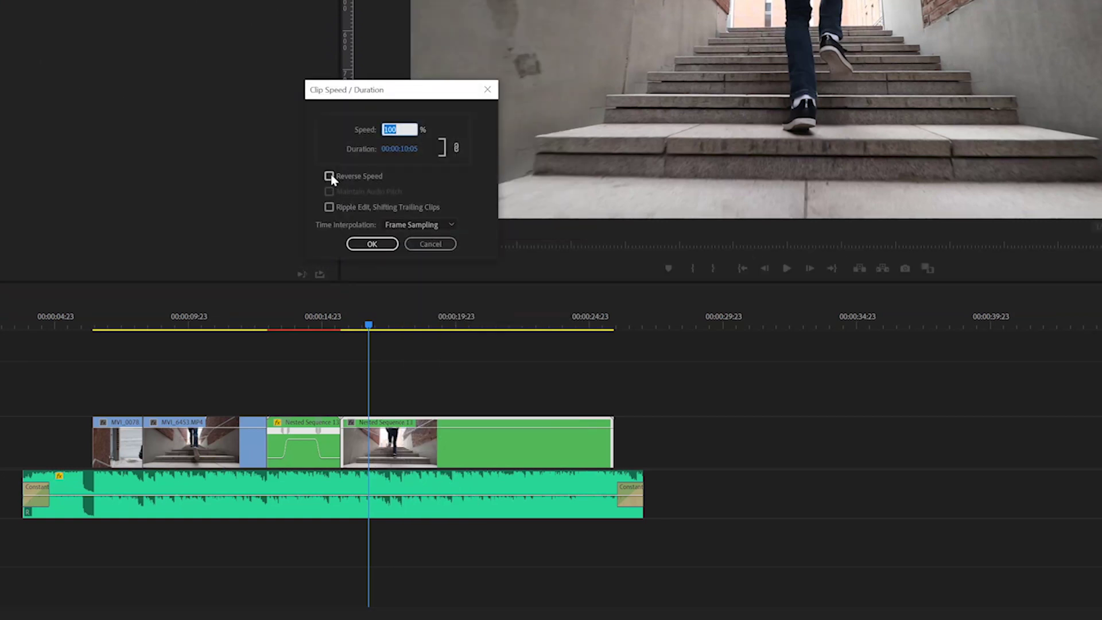
{"action": "left_click", "coordinate": [373, 244]}
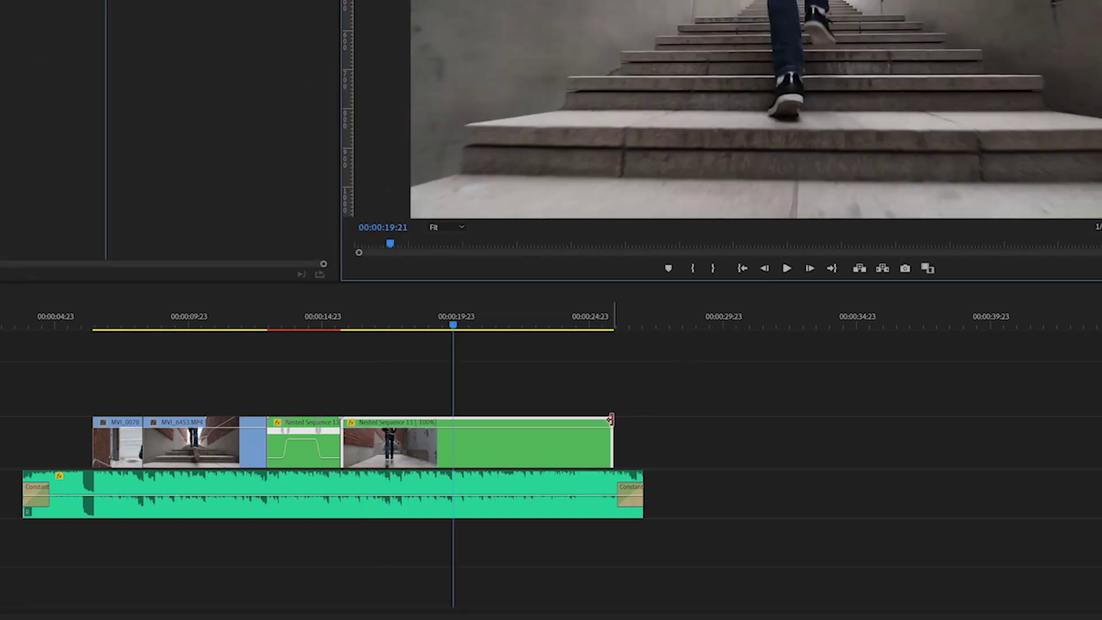
{"action": "left_click_drag", "start_coordinate": [610, 420], "coordinate": [448, 430]}
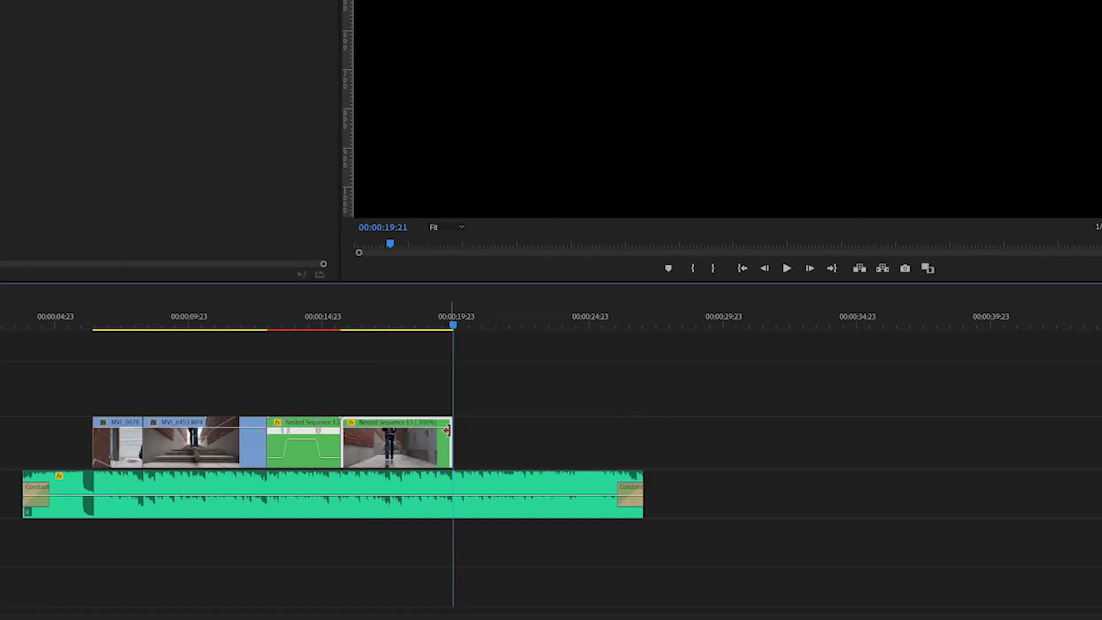